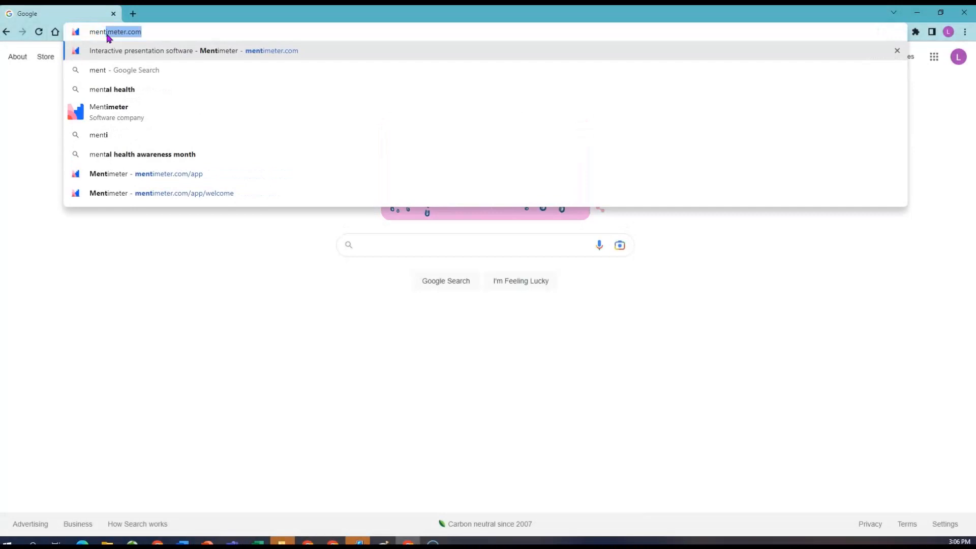
Open mentimeter.com and sign in with the Google account.
{"action": "key", "text": "Return"}
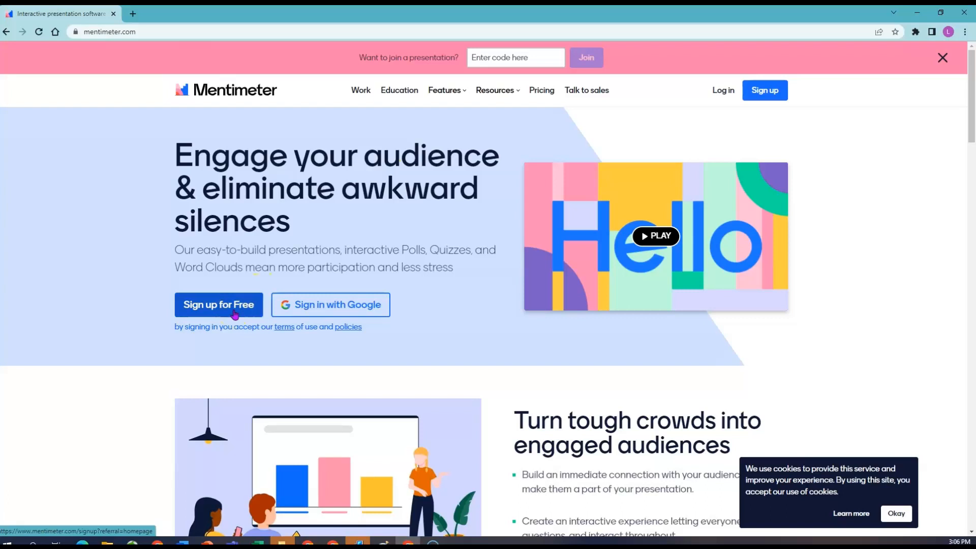
{"action": "left_click", "coordinate": [332, 310]}
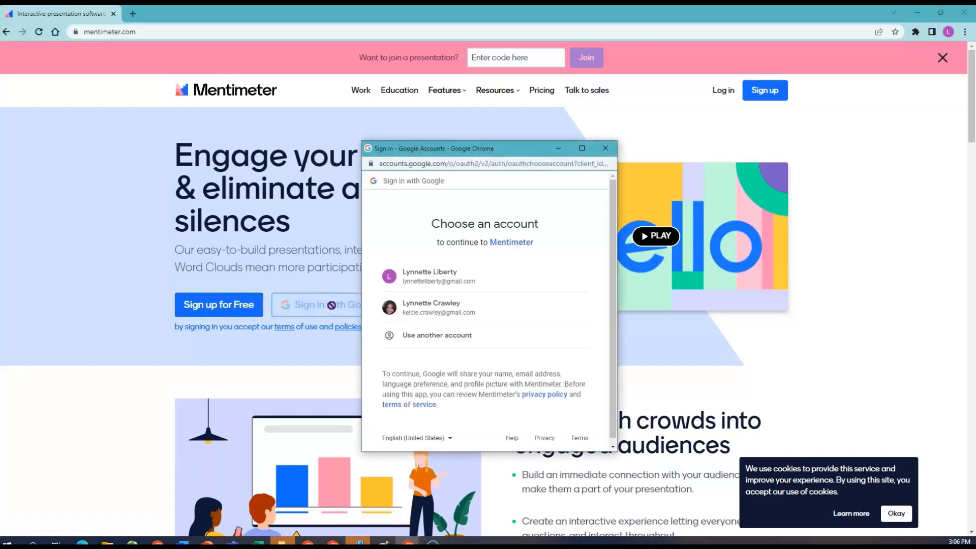
{"action": "left_click", "coordinate": [393, 290]}
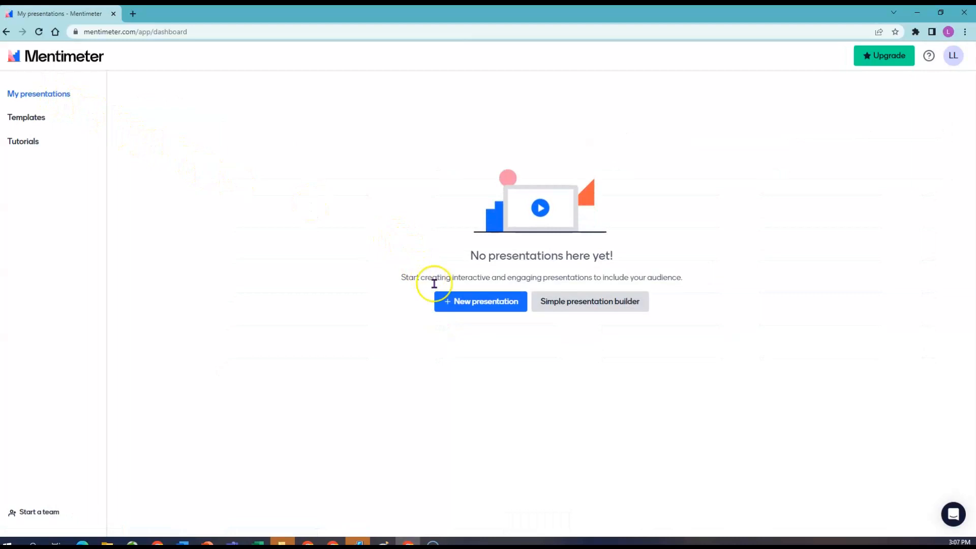
Create a new presentation named My First Presentation, make its first slide Multiple Choice and skip the introductory tour.
{"action": "left_click", "coordinate": [459, 305]}
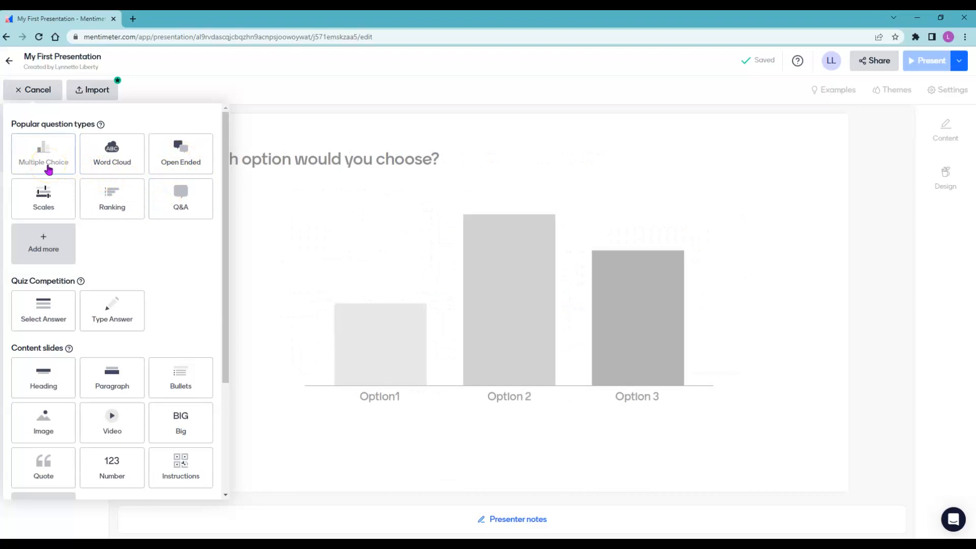
{"action": "left_click", "coordinate": [47, 166]}
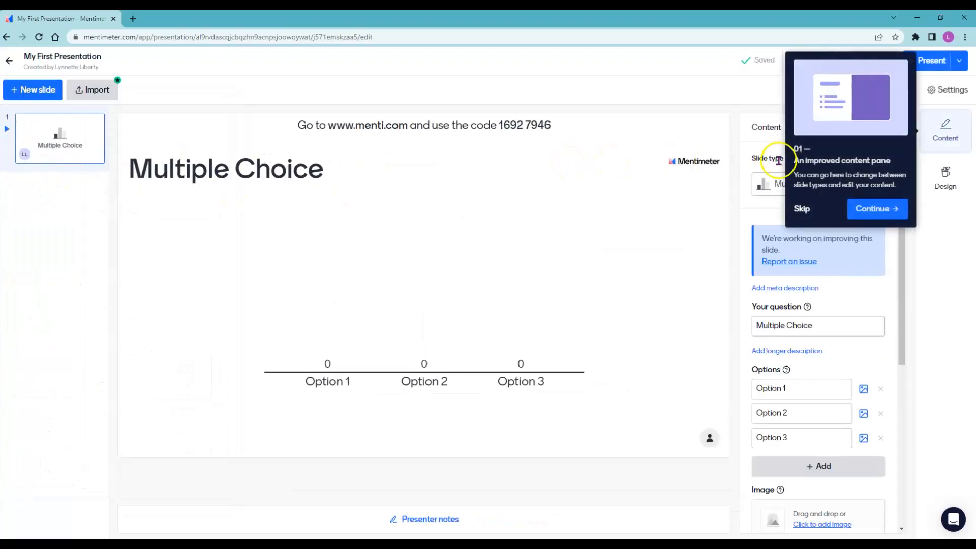
{"action": "left_click", "coordinate": [801, 210]}
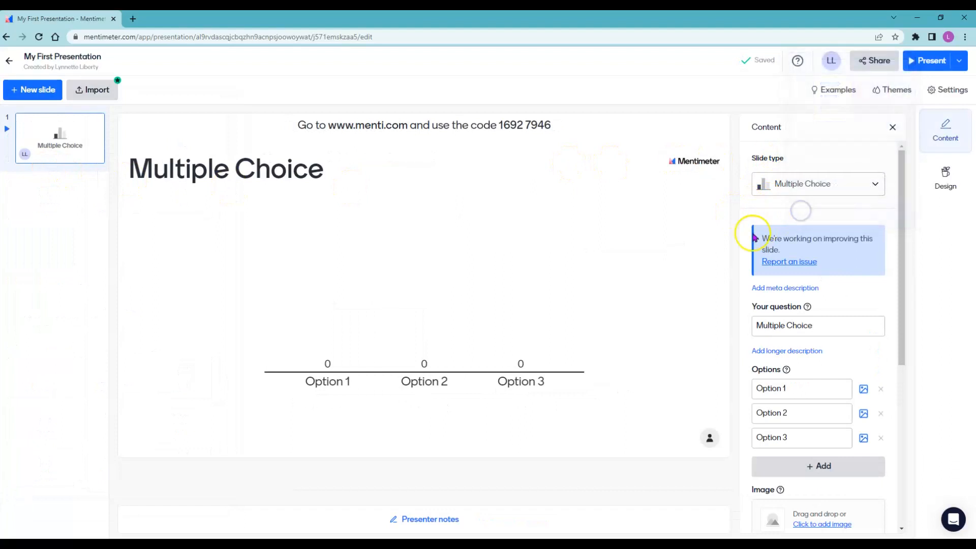
Set the question to "How are you feeling today?" with the options Fantastic, Sleepy and Grumpy.
{"action": "left_click", "coordinate": [783, 327]}
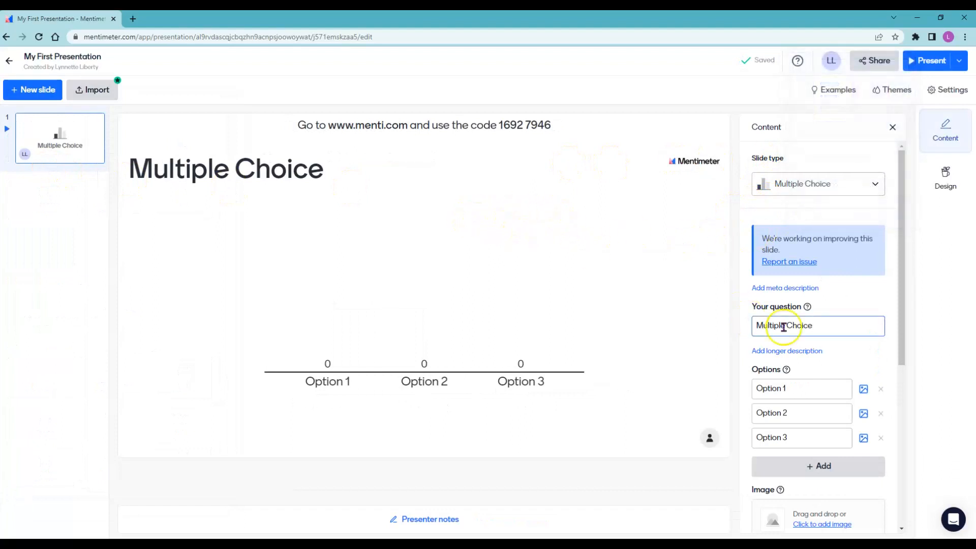
{"action": "left_click", "coordinate": [785, 327]}
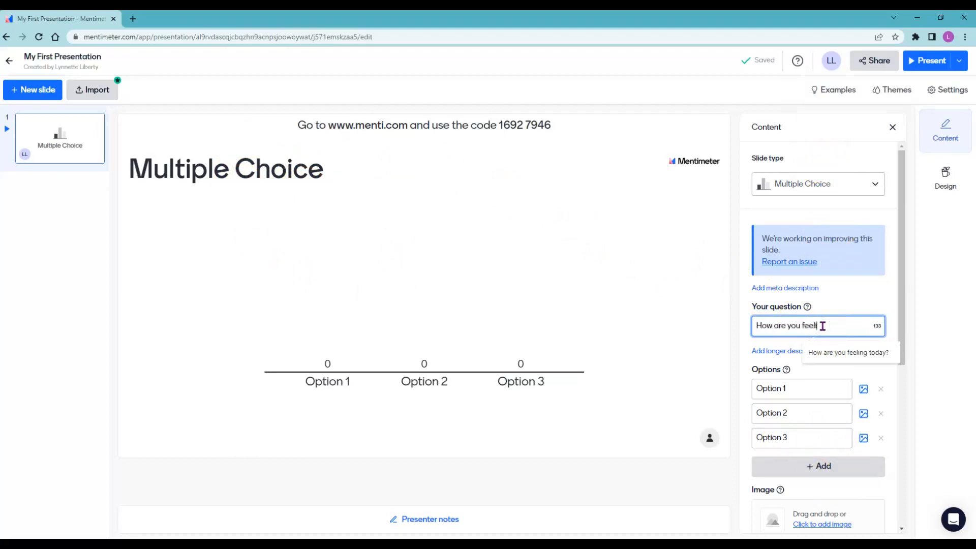
{"action": "type", "text": "?"}
{"action": "left_click", "coordinate": [787, 389]}
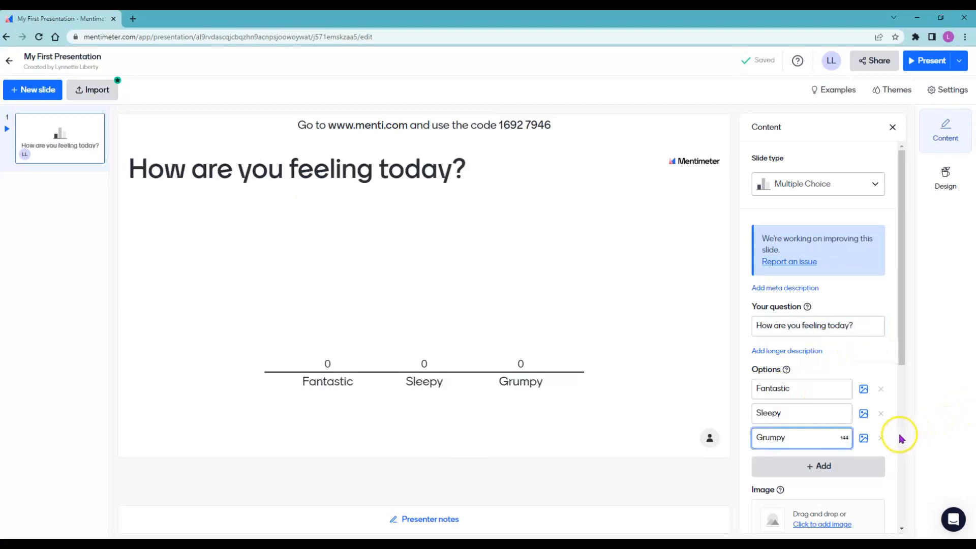
Add the library photo of a smiling woman outdoors to the Fantastic option, searching the images for "smile".
{"action": "left_click", "coordinate": [862, 390]}
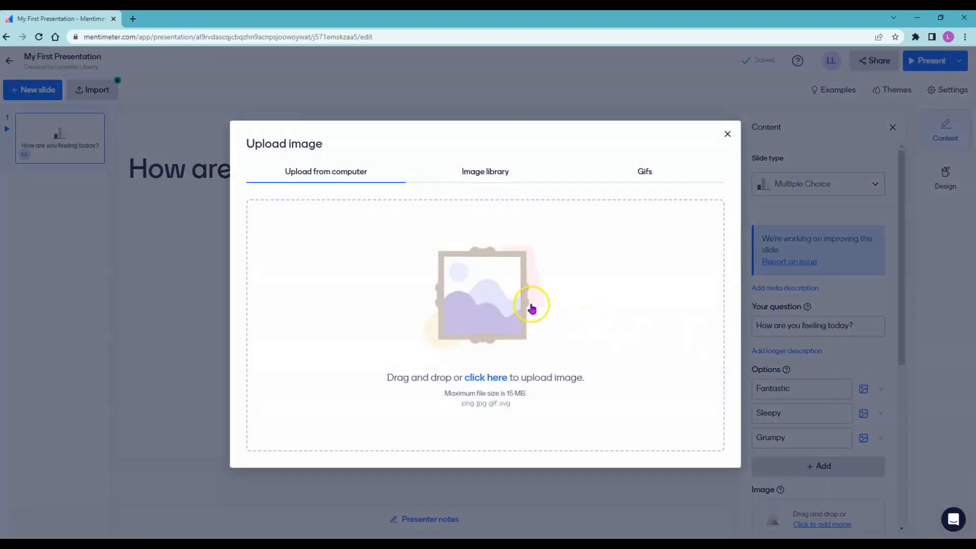
{"action": "left_click", "coordinate": [511, 178]}
{"action": "left_click", "coordinate": [405, 211]}
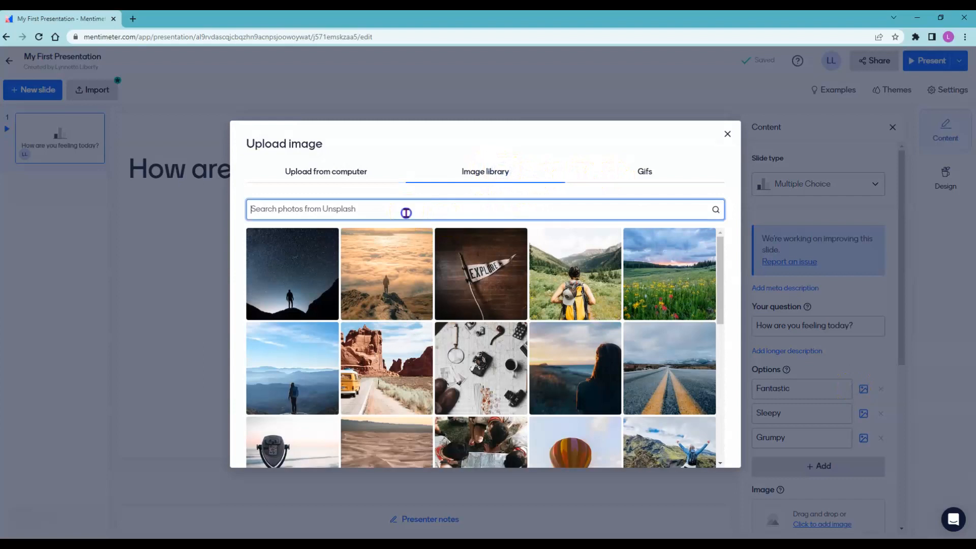
{"action": "type", "text": "sml"}
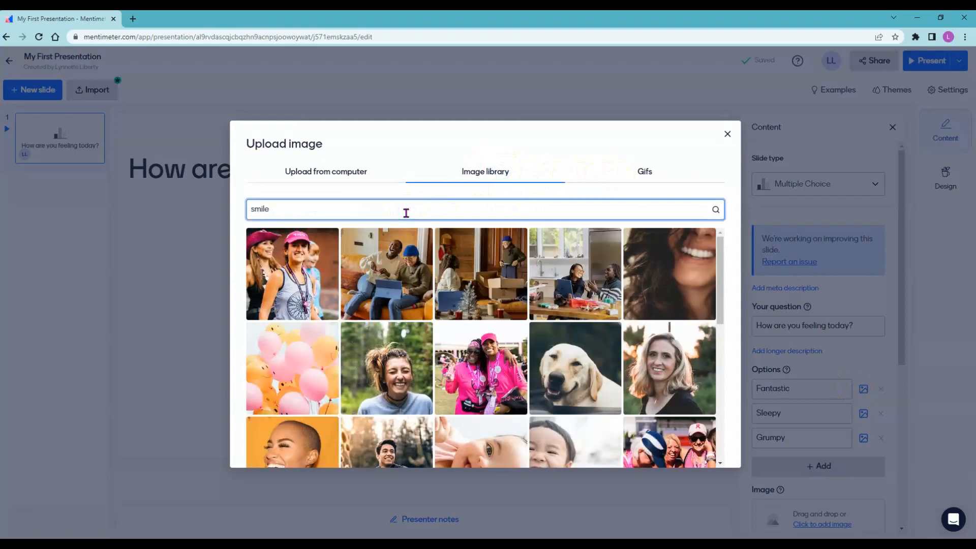
{"action": "left_click", "coordinate": [400, 380]}
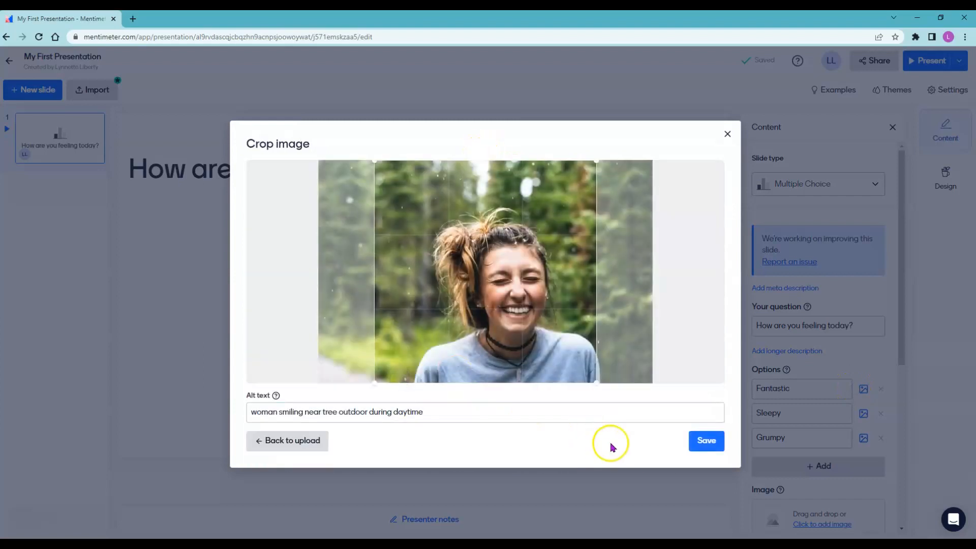
{"action": "left_click", "coordinate": [700, 440]}
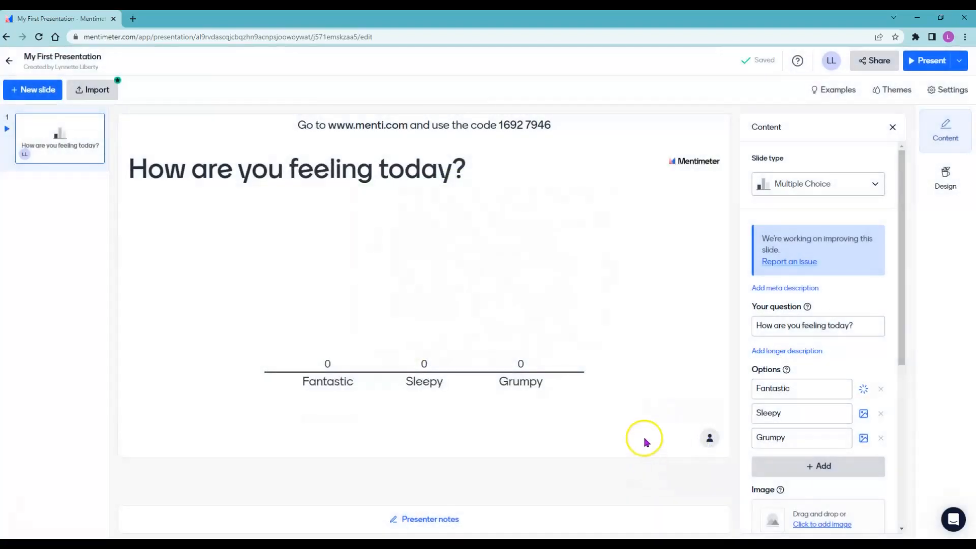
Add matching cartoon dwarf images to the Sleepy and Grumpy options.
{"action": "left_click", "coordinate": [781, 440]}
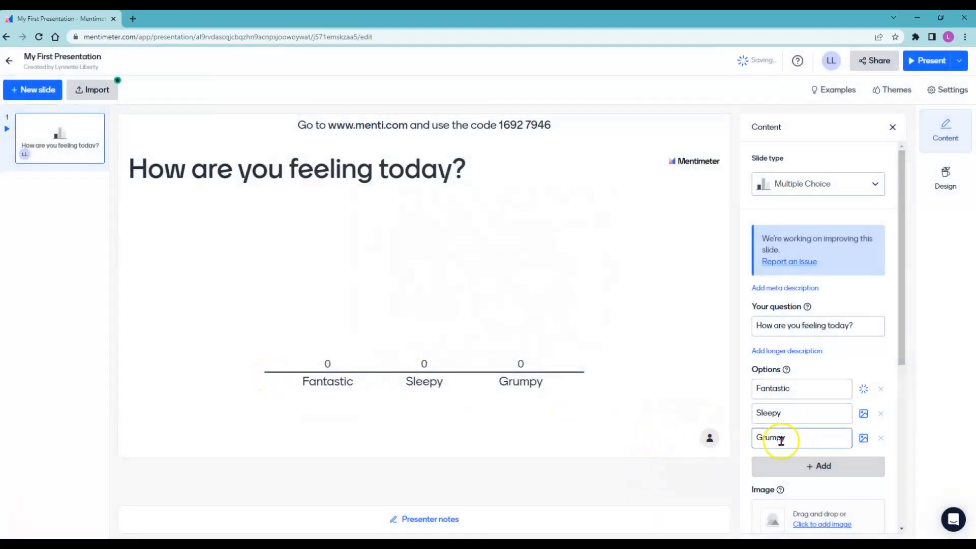
{"action": "left_click", "coordinate": [864, 415]}
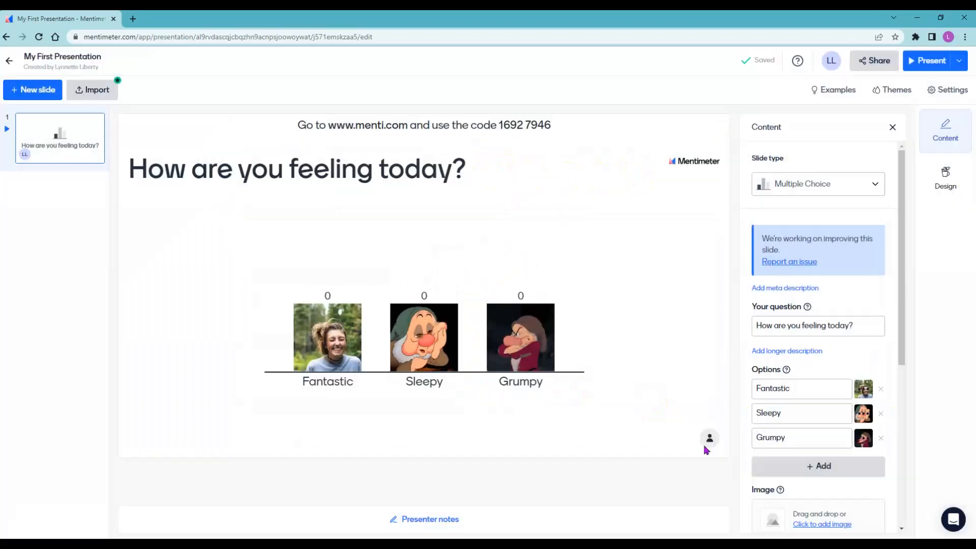
Add a straight desert road photo from the image library as the slide image, searching for "road".
{"action": "left_click_drag", "start_coordinate": [894, 333], "coordinate": [897, 476]}
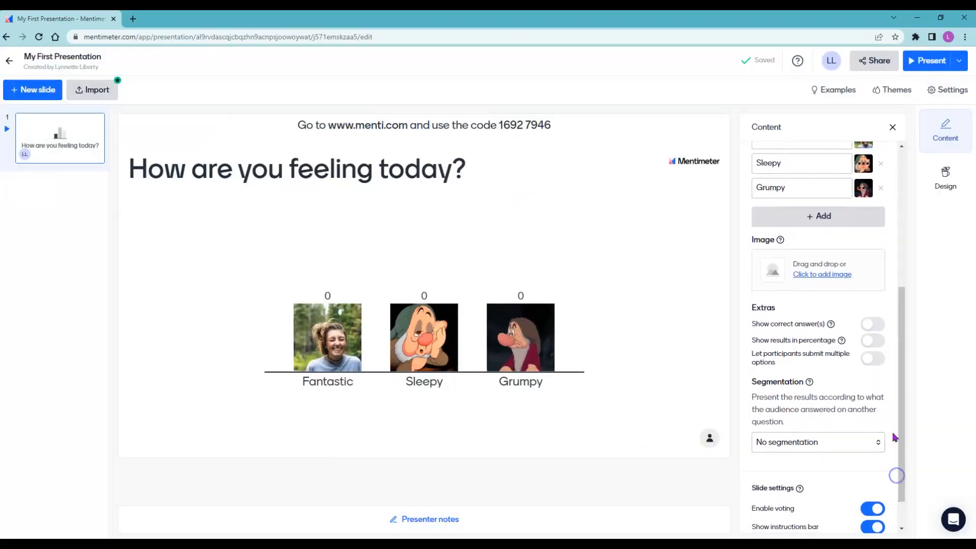
{"action": "left_click", "coordinate": [801, 275]}
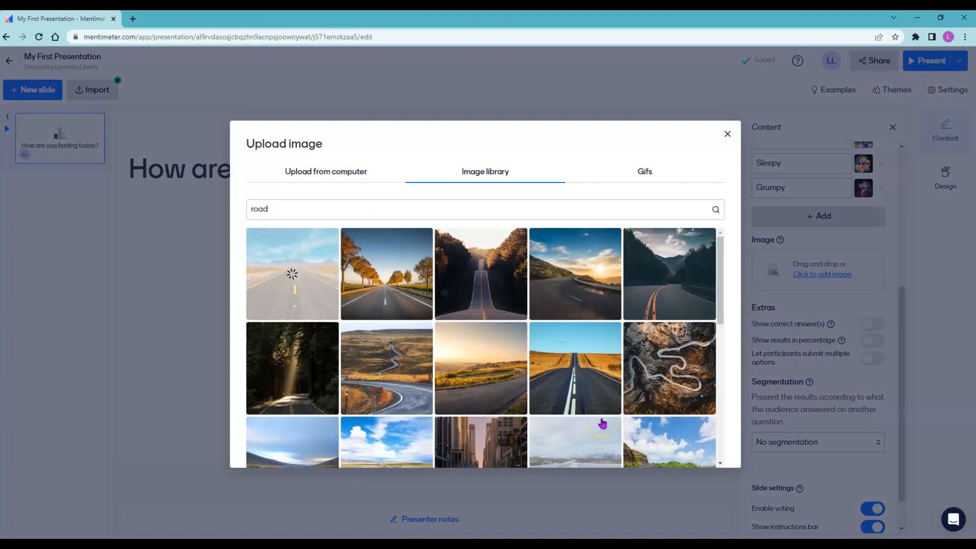
{"action": "left_click", "coordinate": [704, 440]}
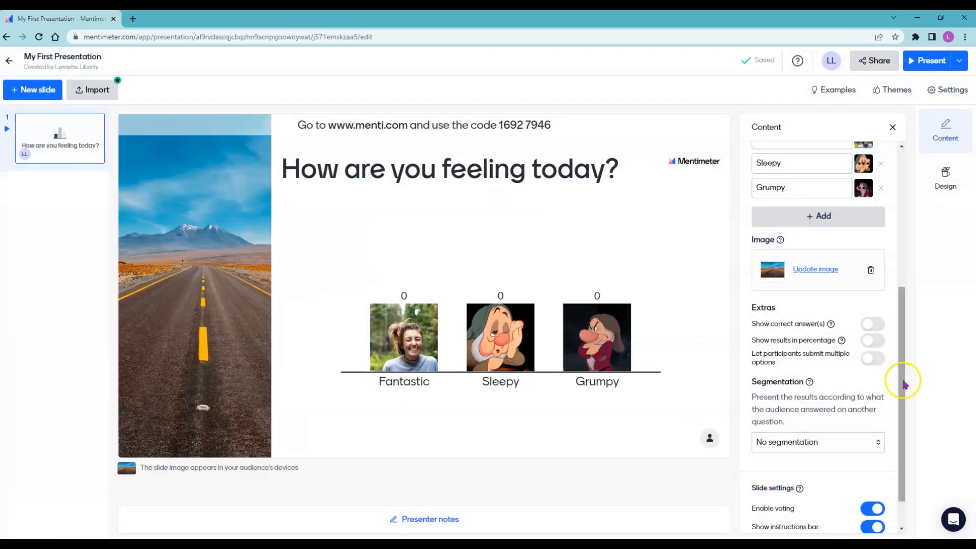
Try showing correct answers on the slide, marking Fantastic, Sleepy and Grumpy as correct.
{"action": "left_click", "coordinate": [873, 325]}
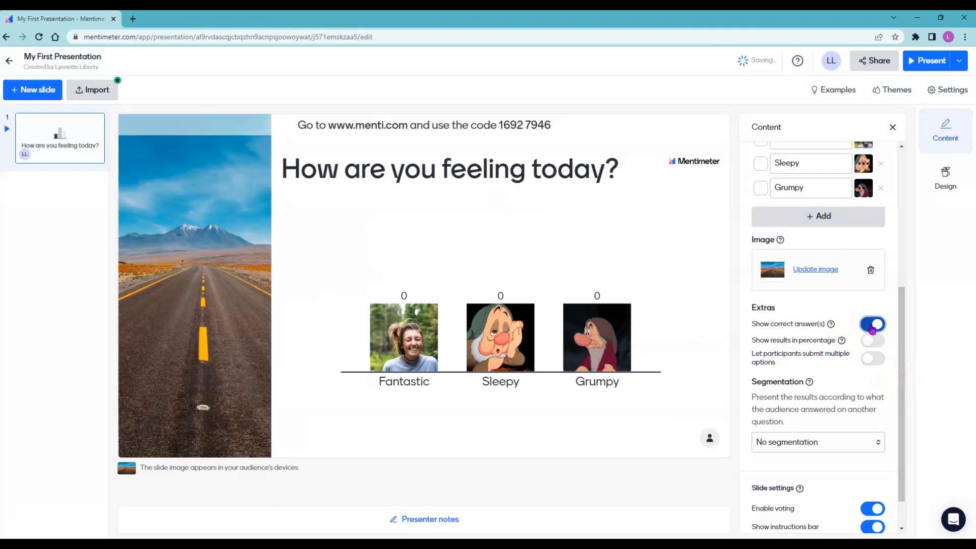
{"action": "left_click_drag", "start_coordinate": [904, 344], "coordinate": [910, 279]}
{"action": "left_click", "coordinate": [761, 245]}
{"action": "left_click", "coordinate": [761, 280]}
{"action": "left_click", "coordinate": [761, 304]}
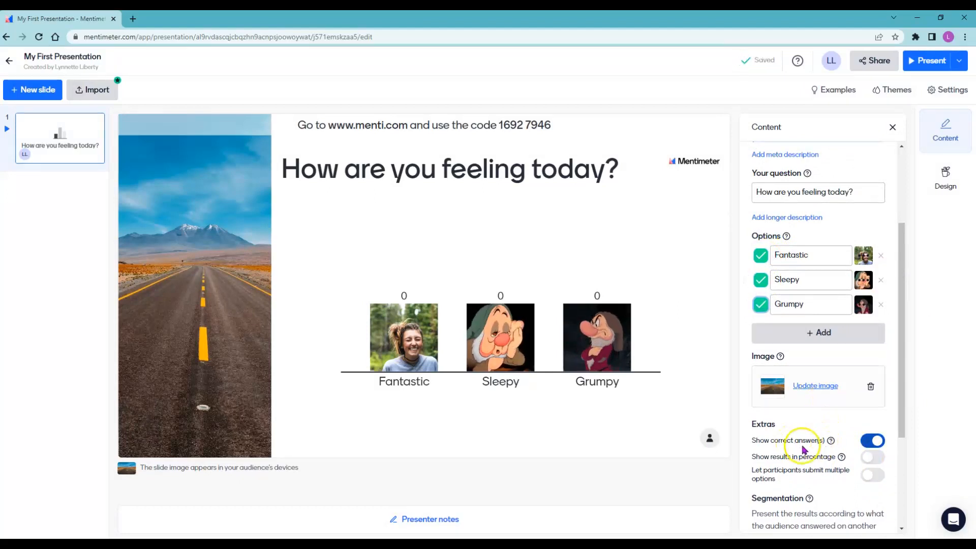
Clear the correct-answer marks from Grumpy and Sleepy, and turn off showing correct answers.
{"action": "left_click", "coordinate": [761, 305]}
{"action": "left_click", "coordinate": [760, 280]}
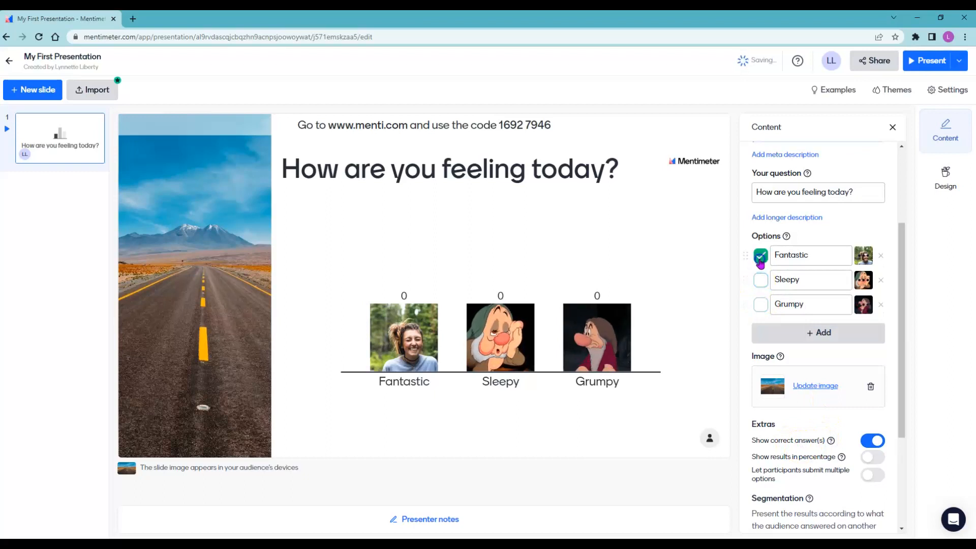
{"action": "left_click", "coordinate": [873, 440]}
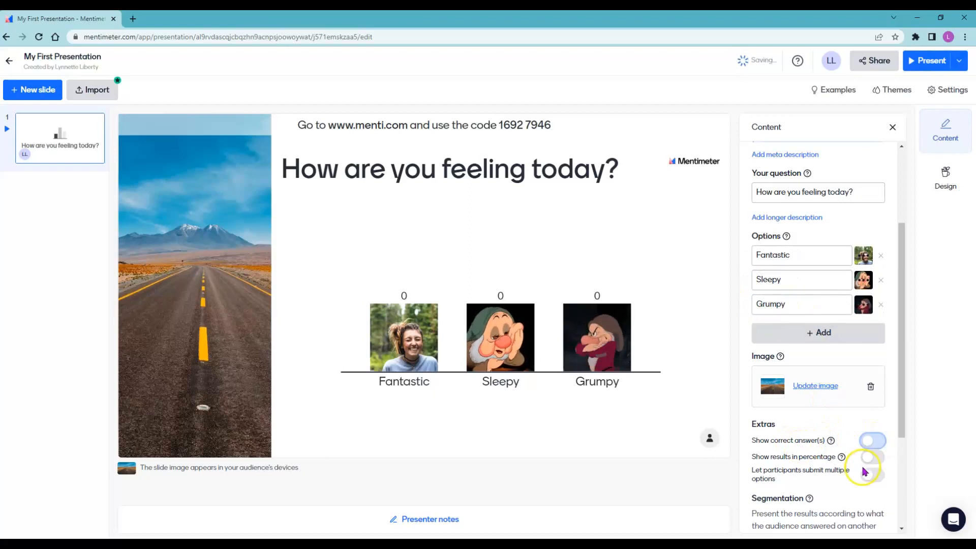
Show the results in percentage and let participants submit multiple options.
{"action": "left_click", "coordinate": [867, 458]}
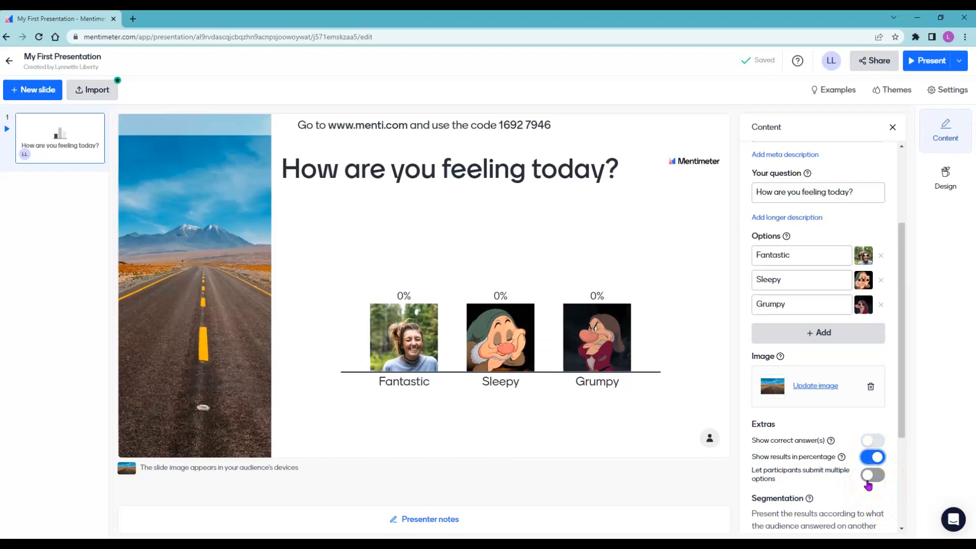
{"action": "left_click", "coordinate": [869, 476]}
{"action": "scroll", "coordinate": [885, 495], "scroll_direction": "down", "scroll_amount": 4}
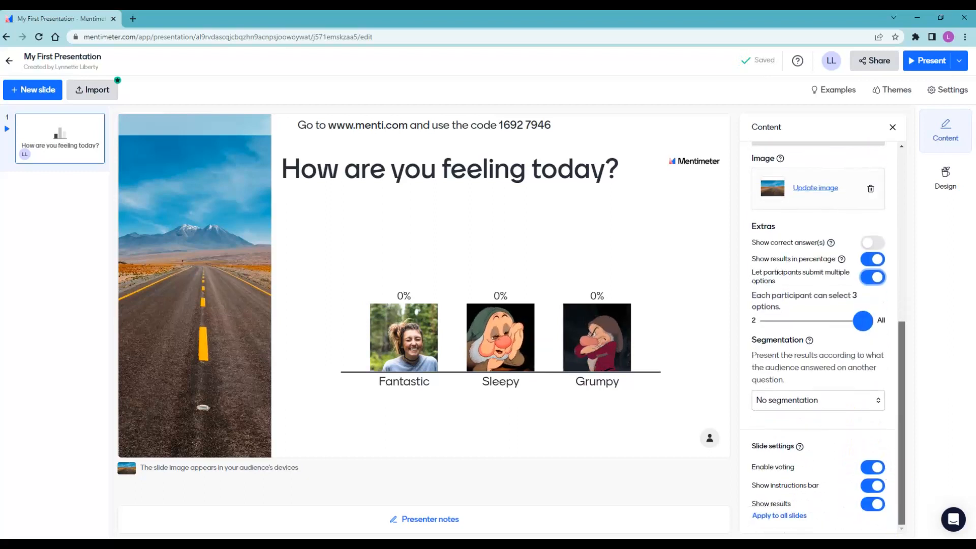
Try the dots visualization for the poll results, and switch back to the bar chart.
{"action": "scroll", "coordinate": [895, 386], "scroll_direction": "up", "scroll_amount": 7}
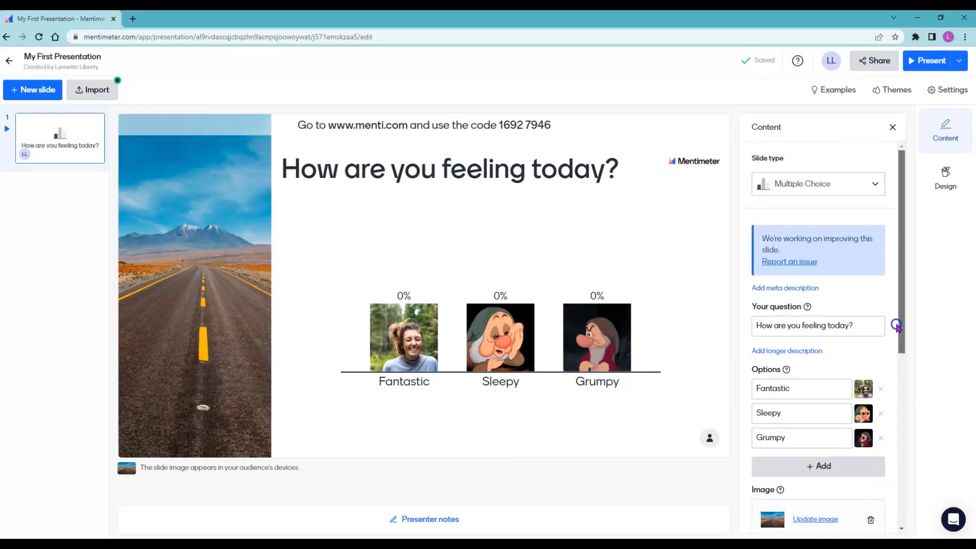
{"action": "left_click", "coordinate": [941, 188]}
{"action": "mouse_move", "coordinate": [835, 187]}
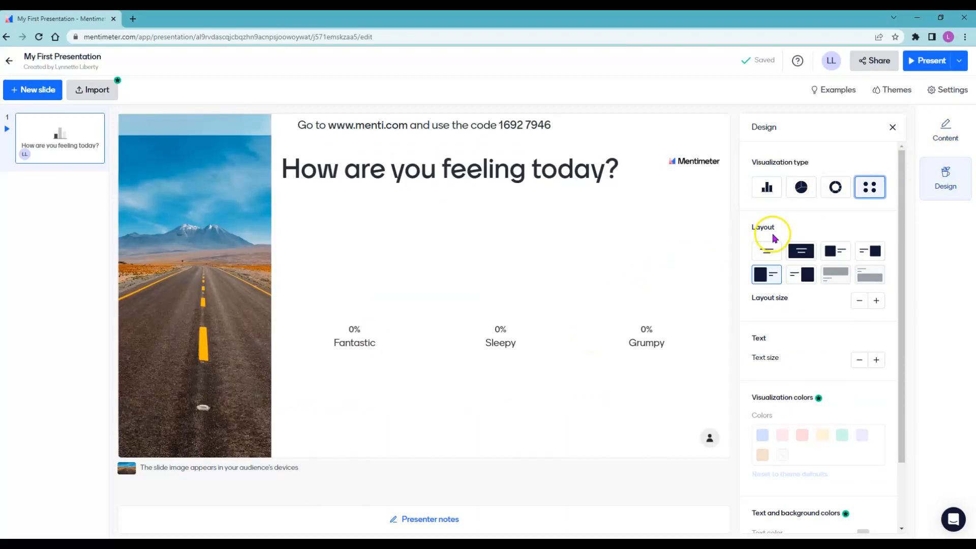
{"action": "mouse_move", "coordinate": [792, 251]}
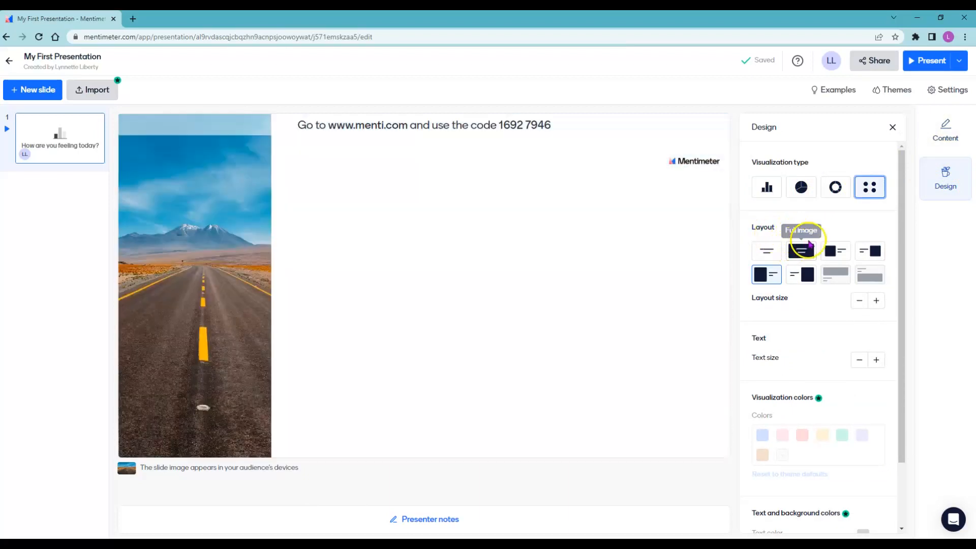
{"action": "left_click", "coordinate": [767, 190]}
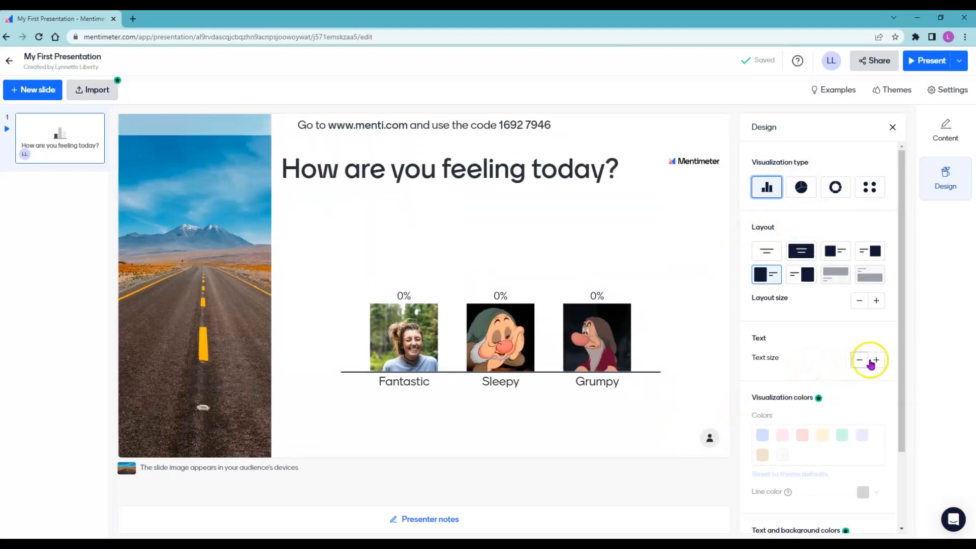
Apply the Full image layout so the road photo fills the slide background.
{"action": "left_click", "coordinate": [767, 251]}
{"action": "left_click", "coordinate": [799, 251]}
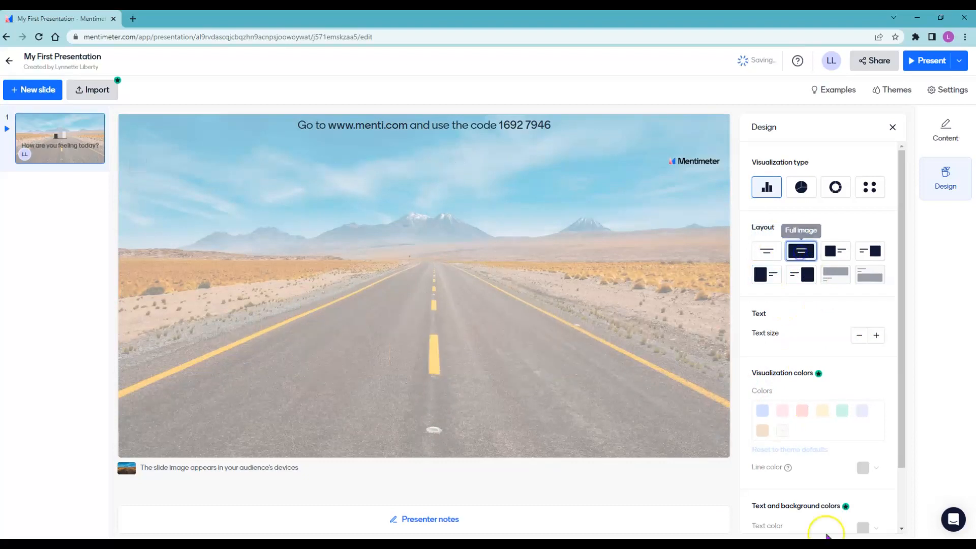
{"action": "scroll", "coordinate": [814, 382], "scroll_direction": "down", "scroll_amount": 2}
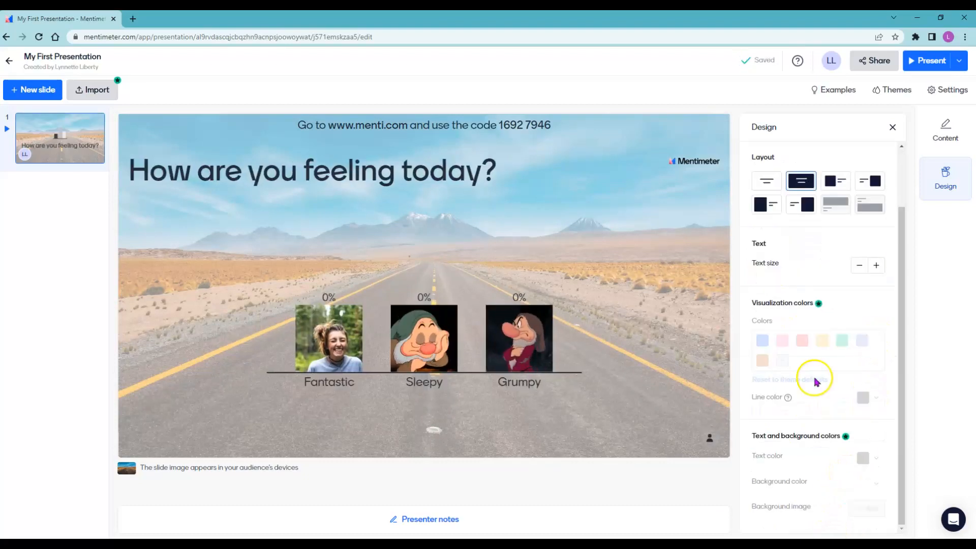
Add a Paragraph content slide as the second slide of the presentation.
{"action": "left_click", "coordinate": [937, 133]}
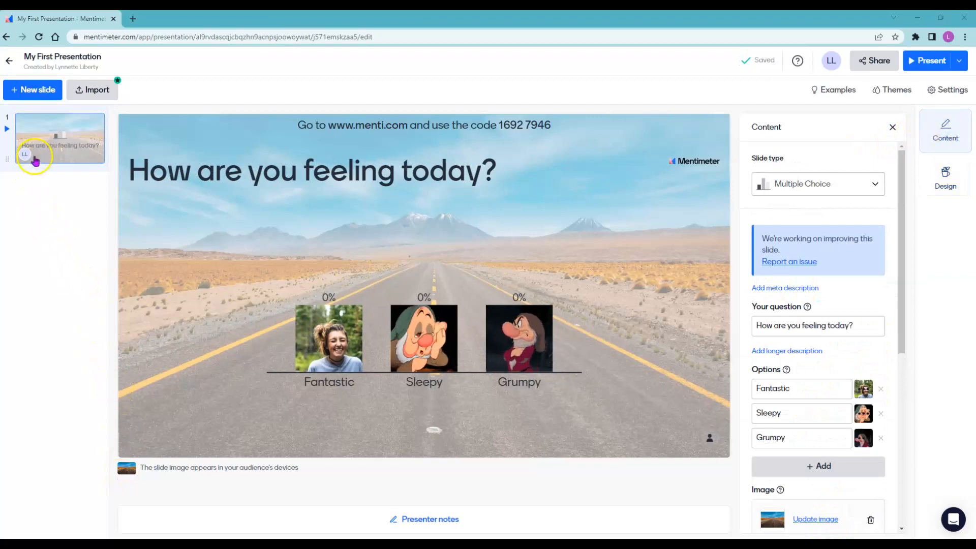
{"action": "left_click", "coordinate": [37, 92]}
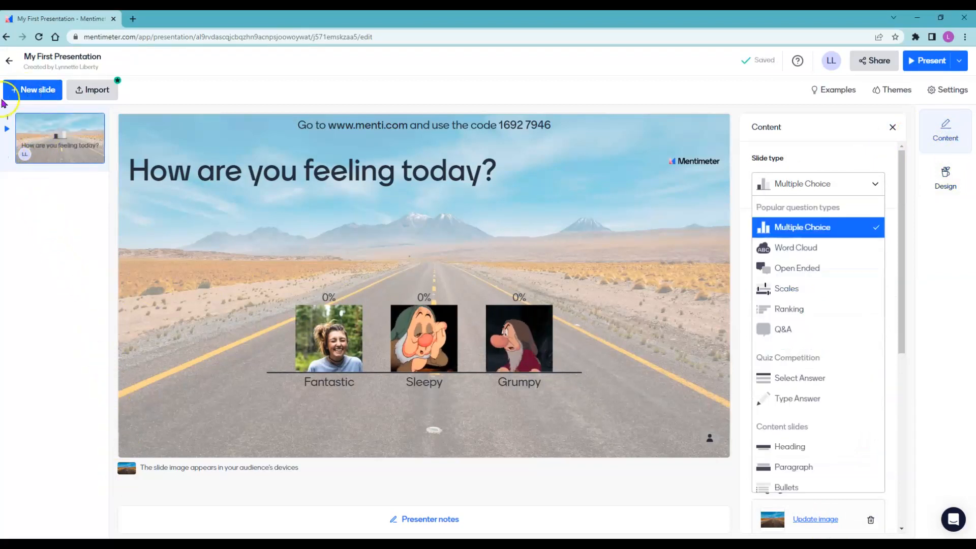
{"action": "left_click", "coordinate": [32, 94]}
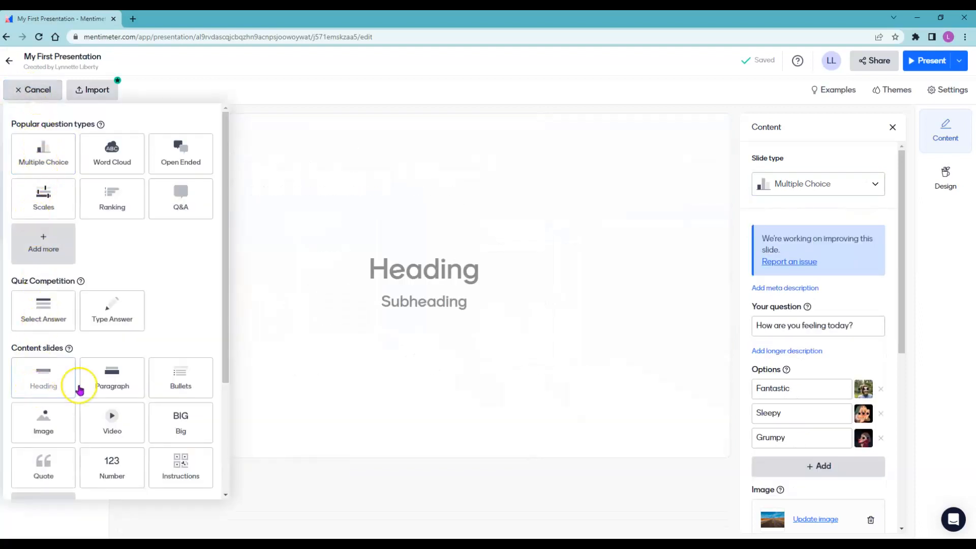
{"action": "left_click", "coordinate": [104, 379]}
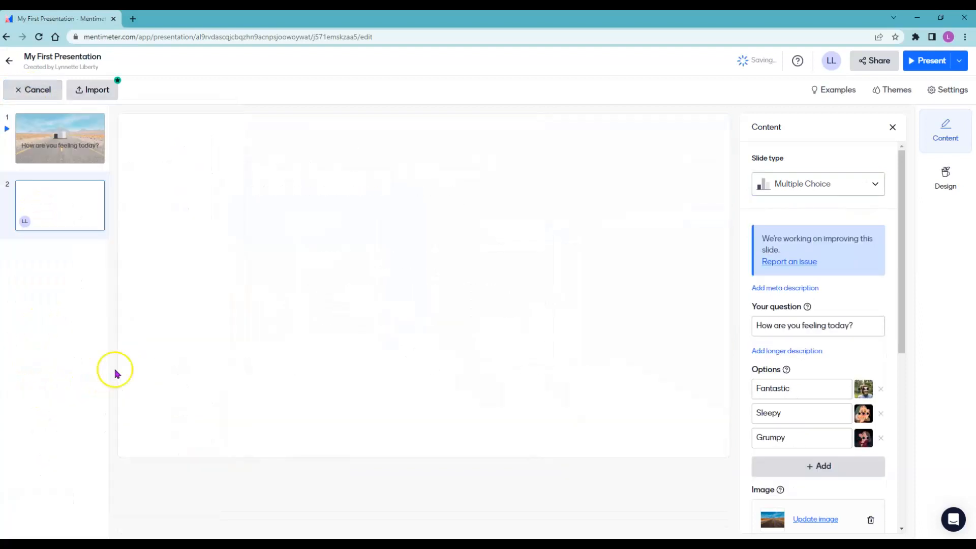
Apply the Image left layout to the second slide with the paragraph.
{"action": "left_click", "coordinate": [940, 185]}
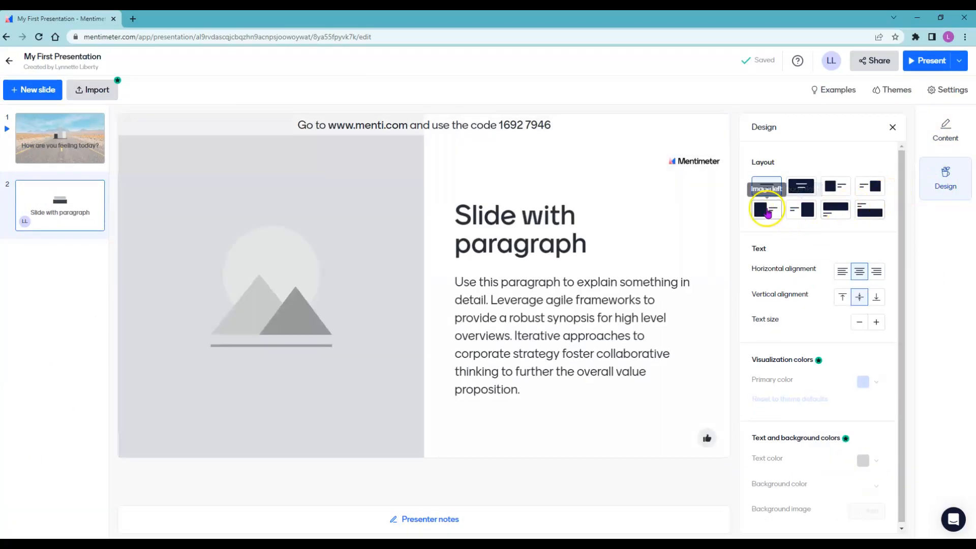
{"action": "left_click", "coordinate": [767, 185]}
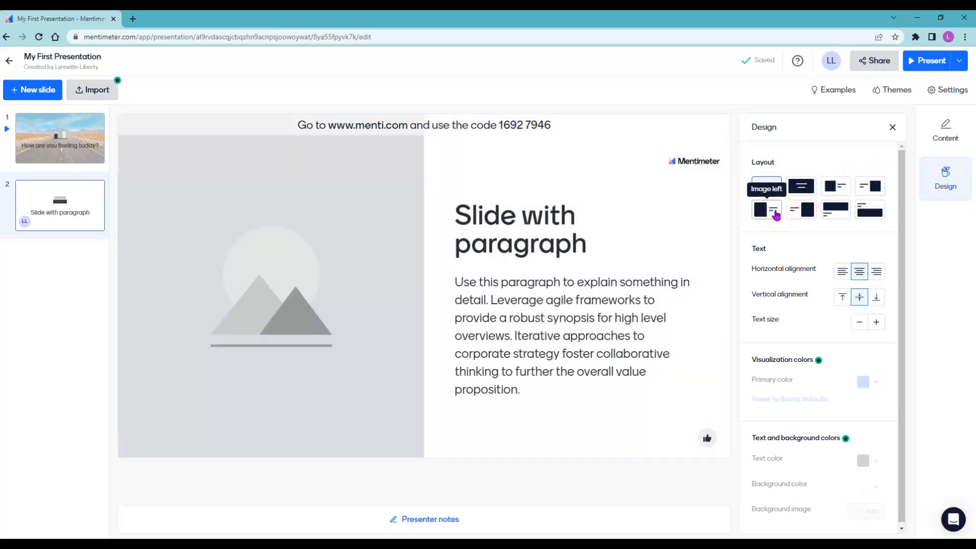
{"action": "left_click", "coordinate": [776, 215]}
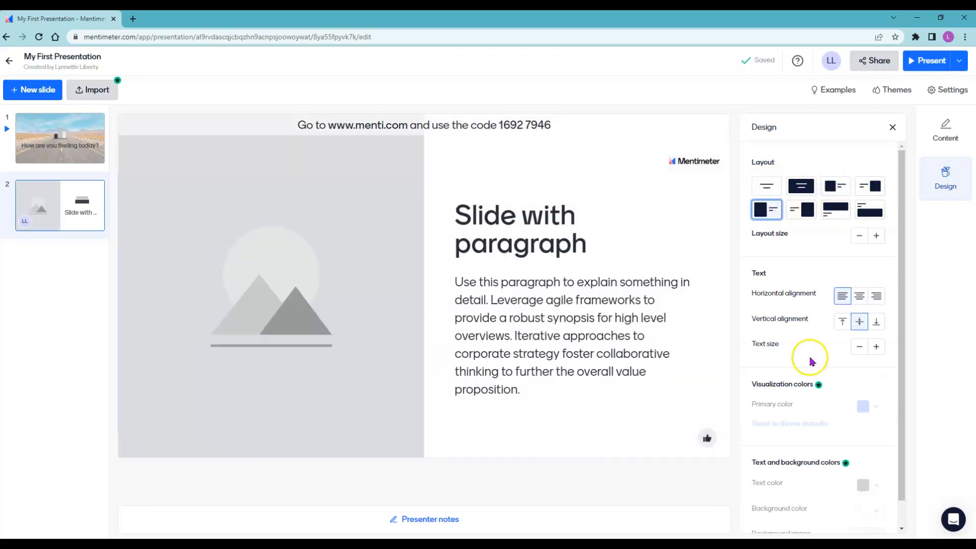
Try the alignment options for the paragraph slide's text and set its vertical alignment to bottom.
{"action": "left_click", "coordinate": [859, 299]}
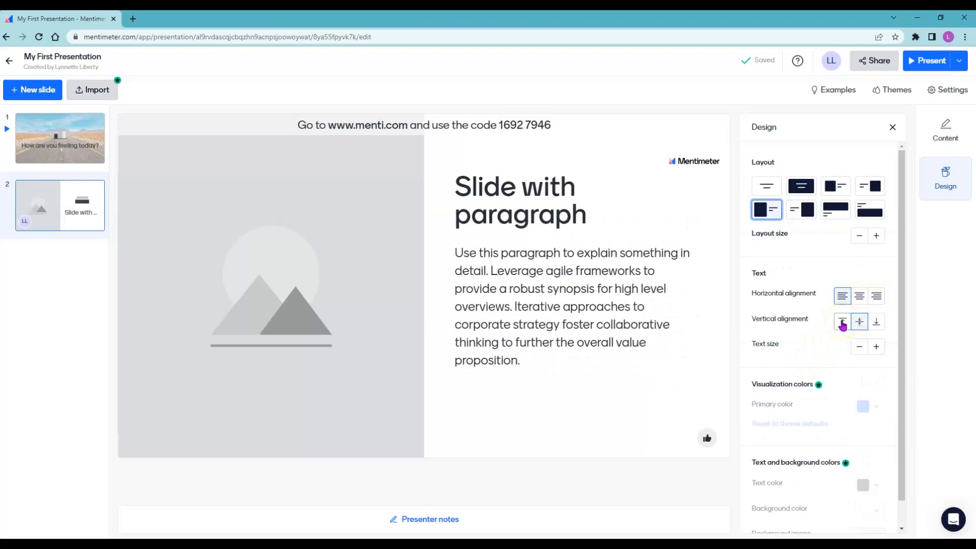
{"action": "left_click", "coordinate": [859, 322]}
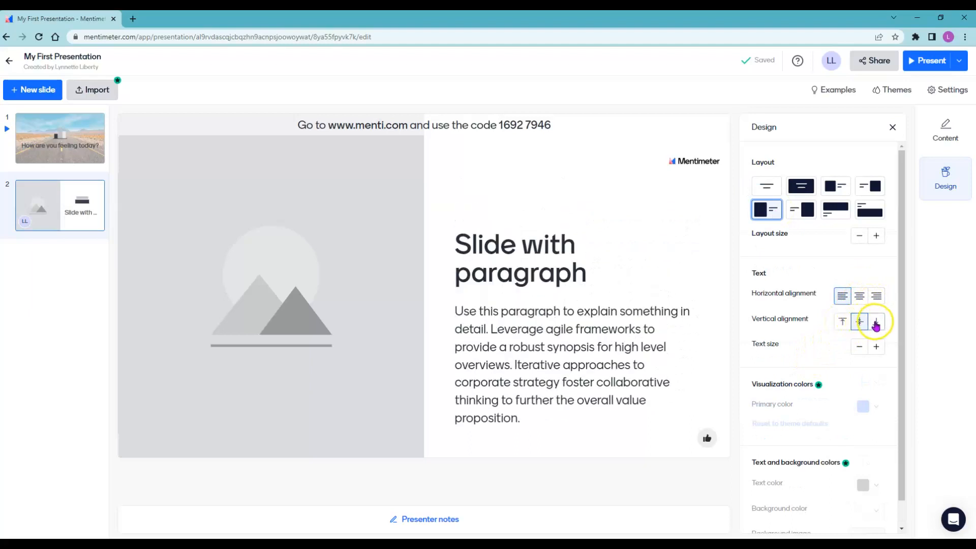
{"action": "left_click", "coordinate": [875, 323]}
{"action": "scroll", "coordinate": [885, 356], "scroll_direction": "down", "scroll_amount": 1}
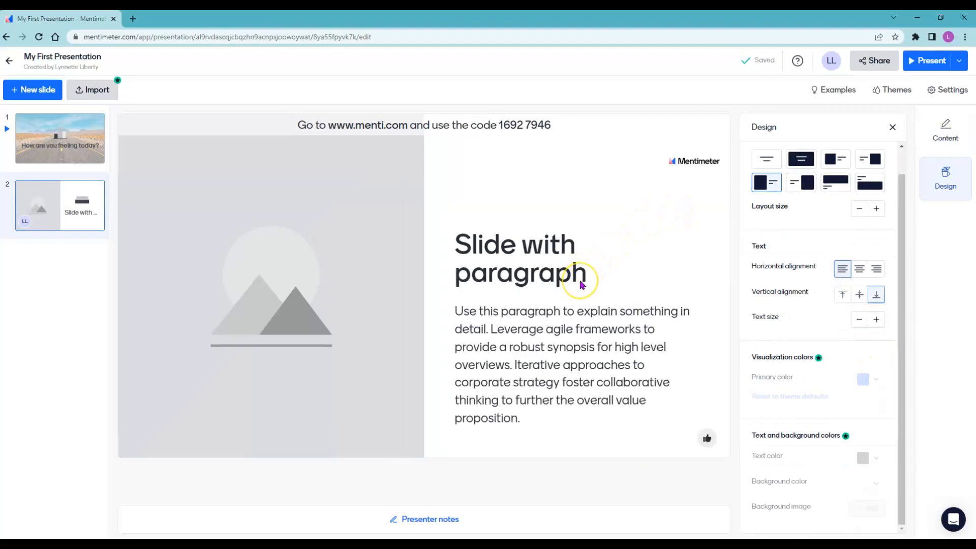
Change the second slide's heading to "Engaging Student in Live Lesson".
{"action": "left_click", "coordinate": [944, 133]}
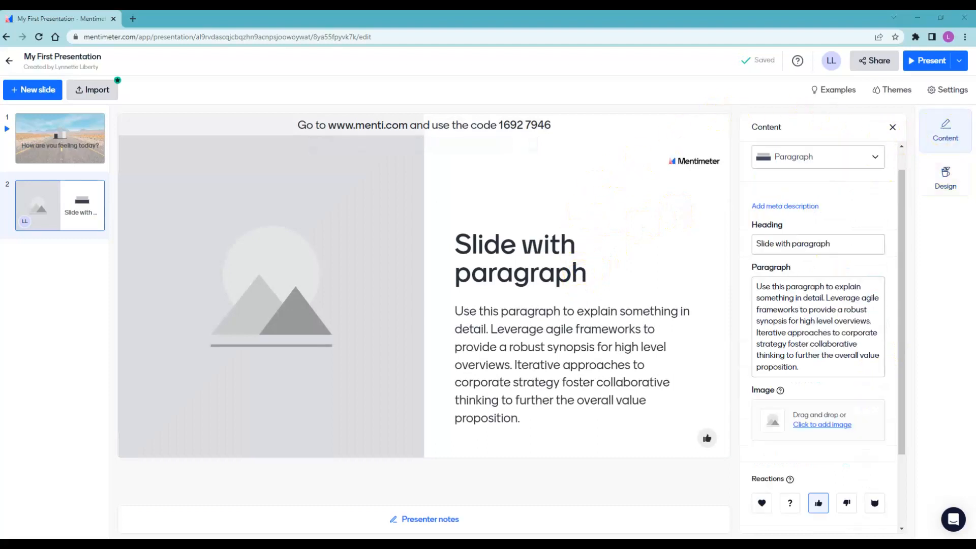
{"action": "left_click", "coordinate": [757, 244]}
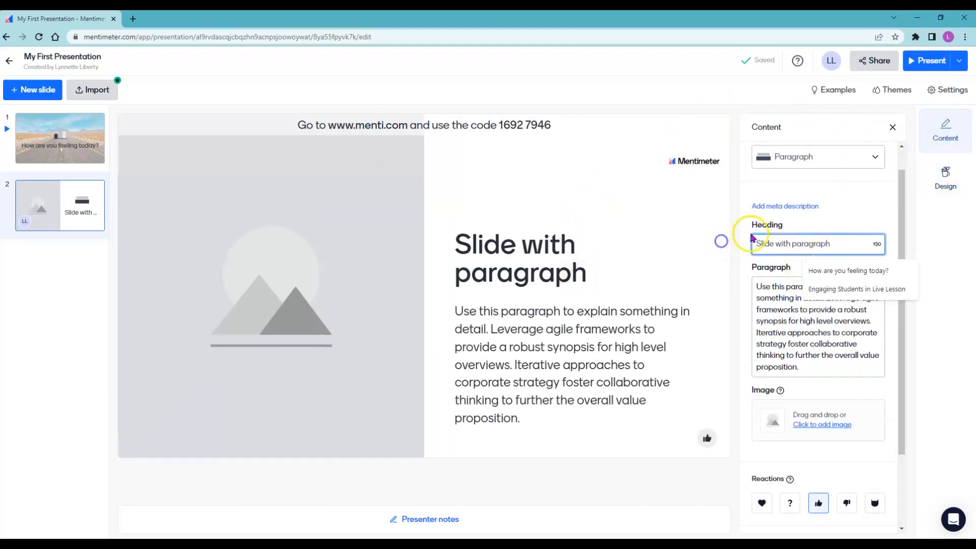
{"action": "left_click", "coordinate": [856, 289]}
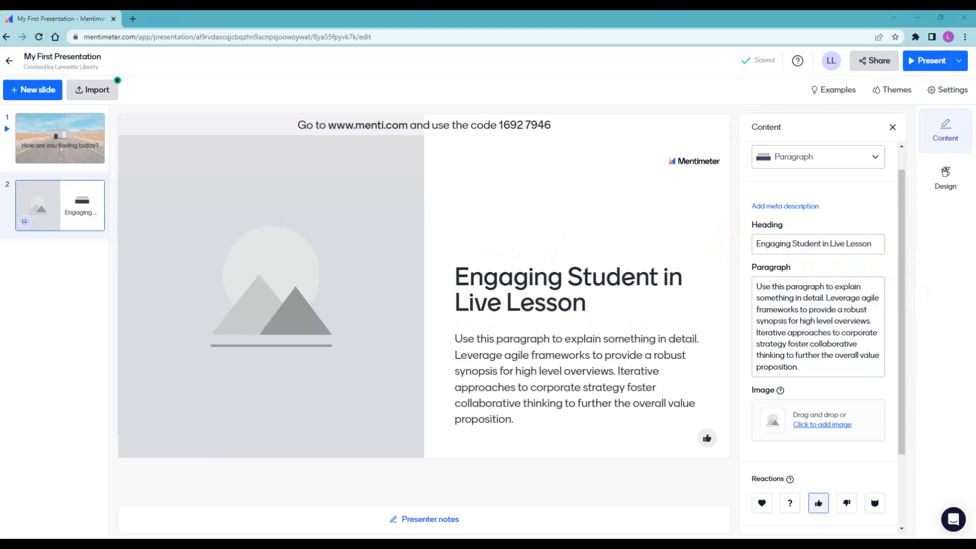
Replace the paragraph with "We can use interactive tools like Mentimeter to engage our students." and save the free-form laptop group-call photo as the slide image.
{"action": "left_click", "coordinate": [806, 365]}
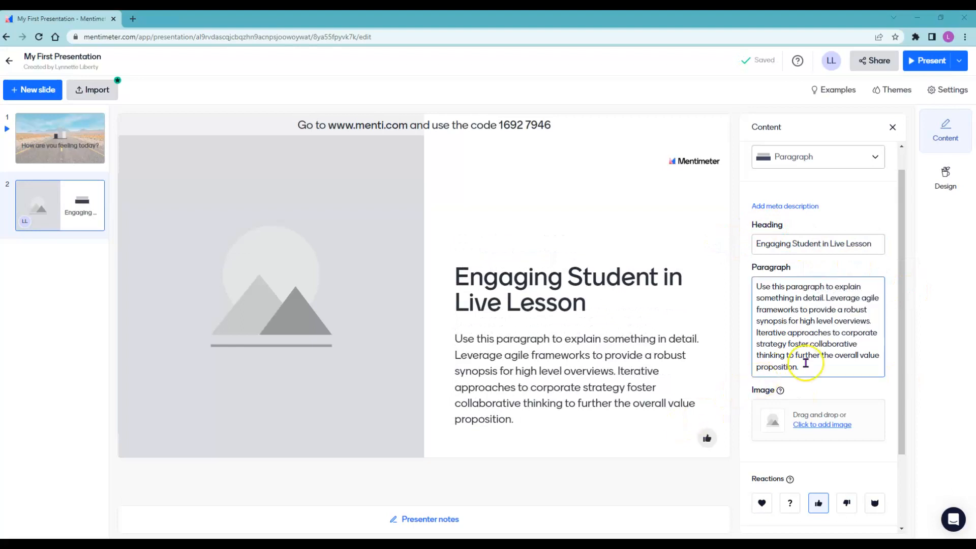
{"action": "key", "text": "ctrl+a"}
{"action": "type", "text": "We can use interactive tools like Mentimeter to engage our students."}
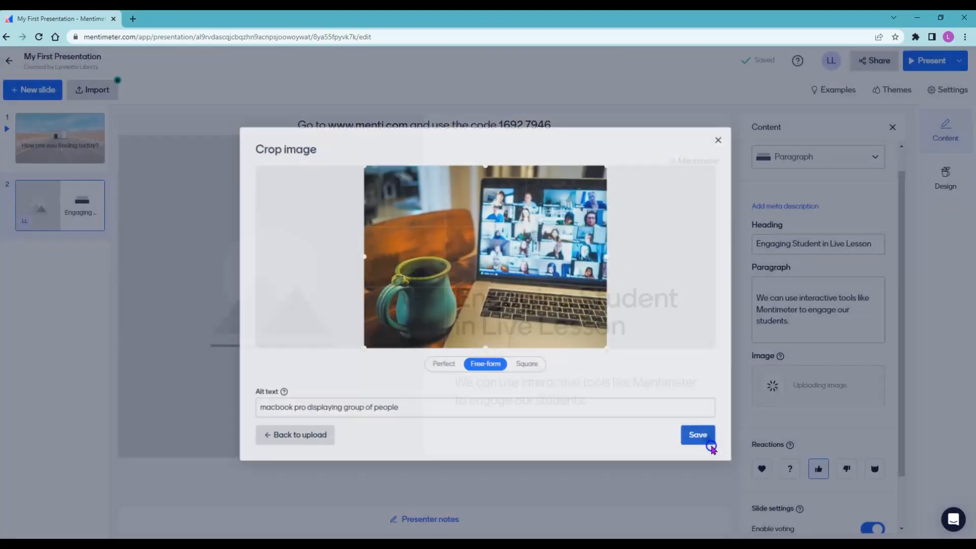
{"action": "left_click", "coordinate": [706, 435]}
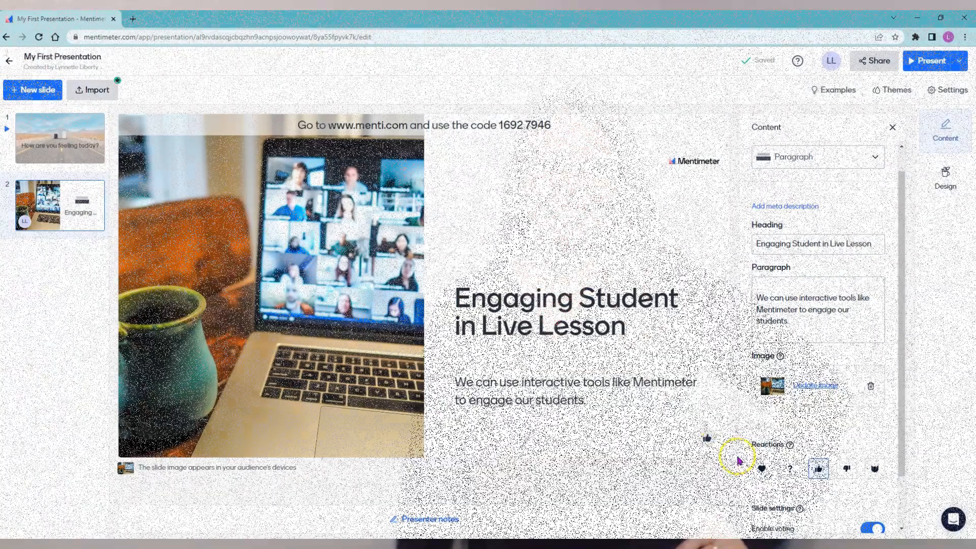